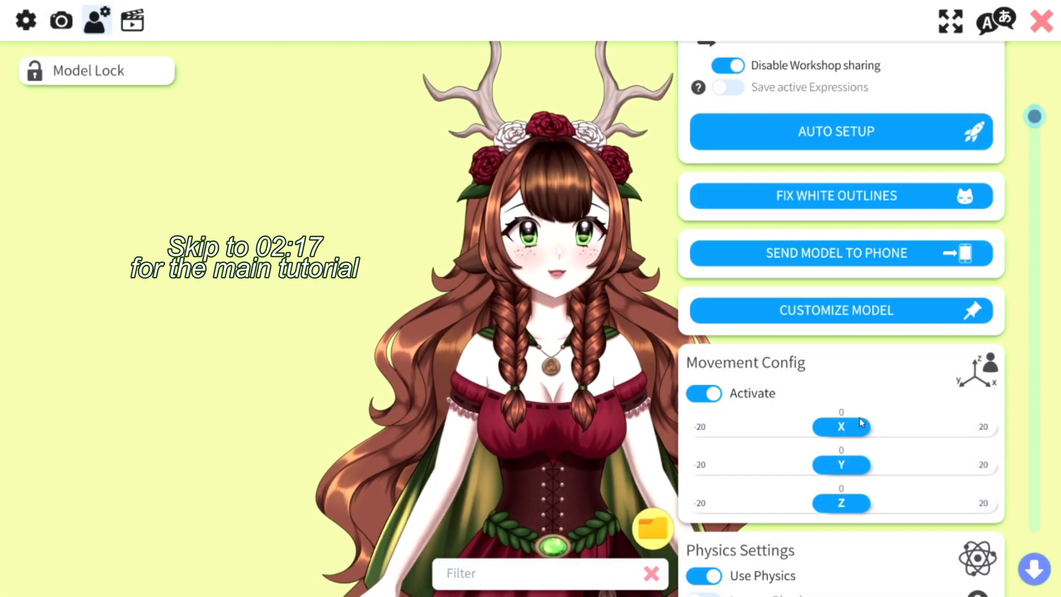
# - Choose 'Customize multiply/screen color for ArtMeshes' in Customize Model and confirm with Select
pyautogui.click(858, 313)
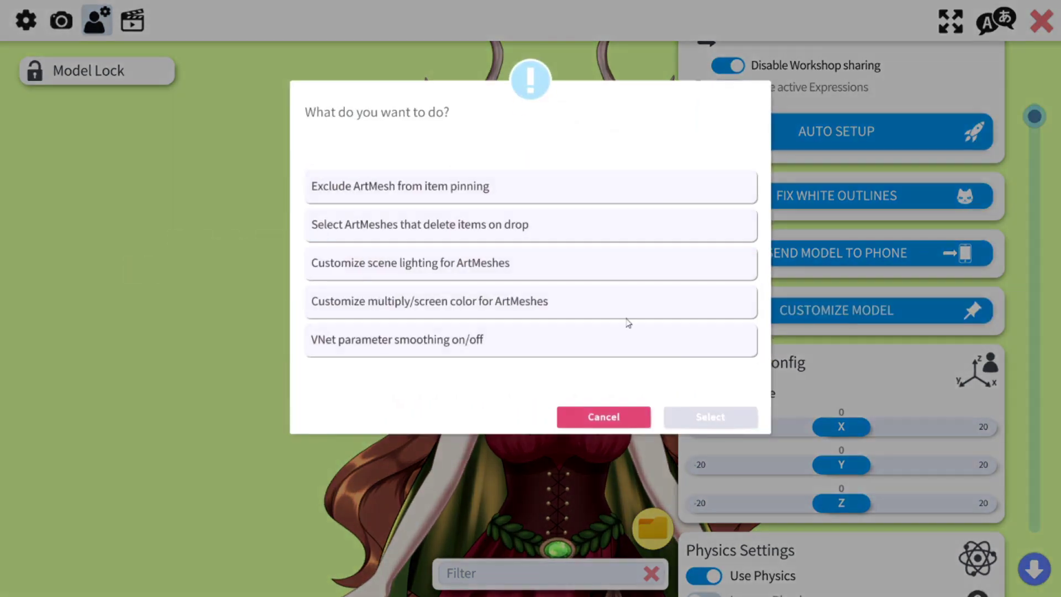
pyautogui.click(420, 302)
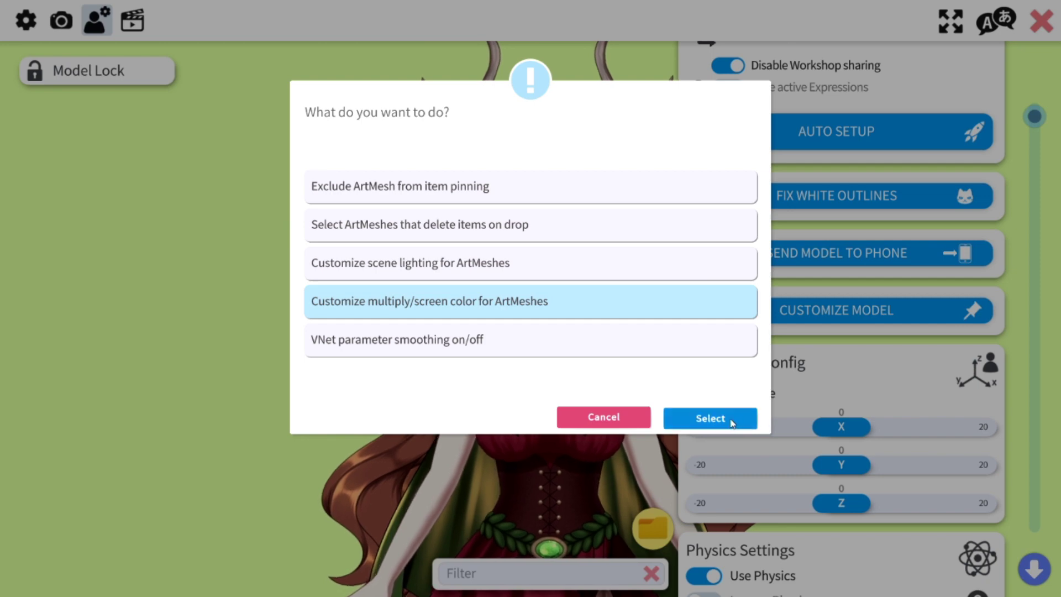
pyautogui.click(710, 418)
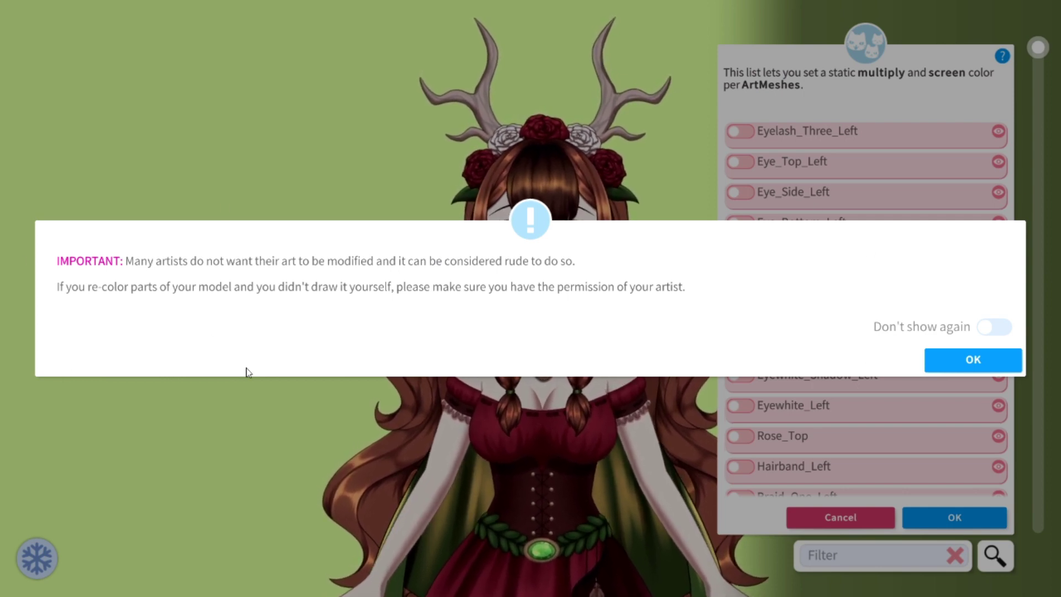
# - Accept the IMPORTANT recolouring permission warning to reach the ArtMesh colour list
pyautogui.click(985, 360)
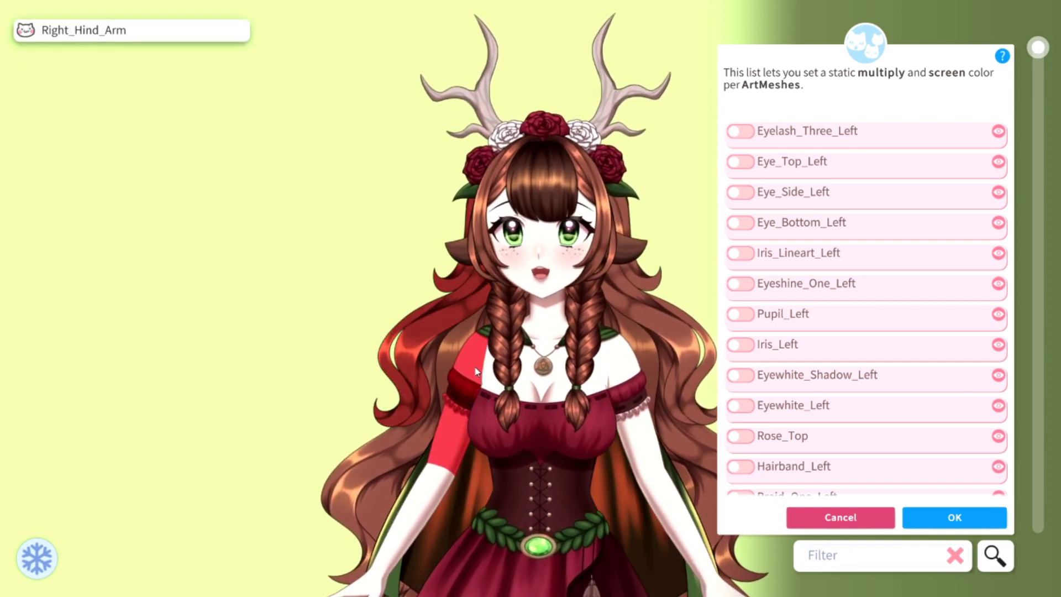
# - Try a green #5AA046 multiply tint with black screen on Right_Hind_Arm, then disable it
pyautogui.click(473, 367)
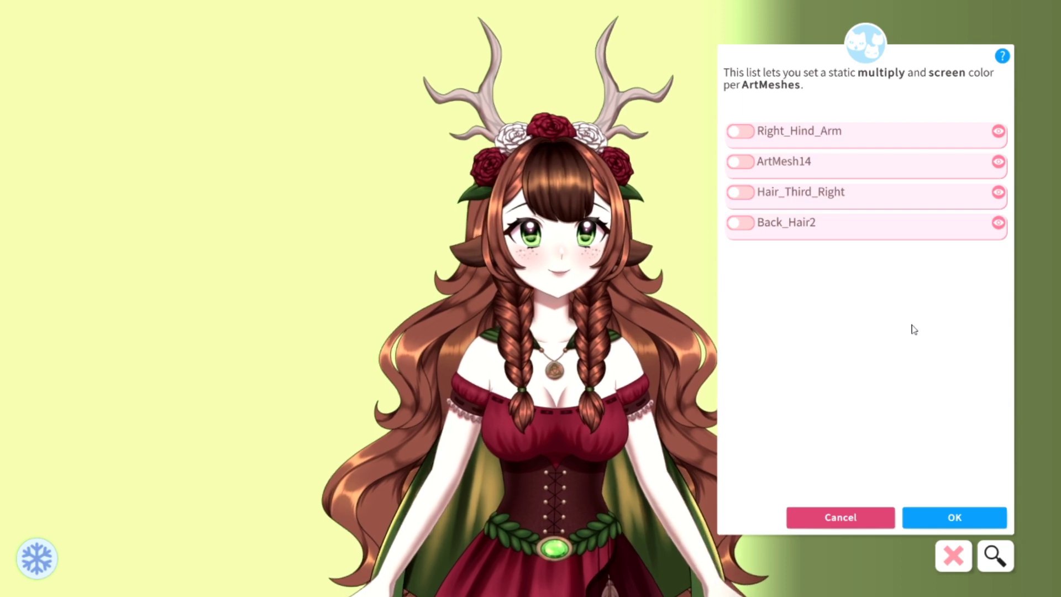
pyautogui.click(741, 132)
pyautogui.moveTo(914, 291)
pyautogui.mouseDown()
pyautogui.moveTo(898, 316)
pyautogui.moveTo(920, 264)
pyautogui.moveTo(889, 230)
pyautogui.moveTo(890, 269)
pyautogui.moveTo(875, 280)
pyautogui.moveTo(919, 273)
pyautogui.mouseUp()
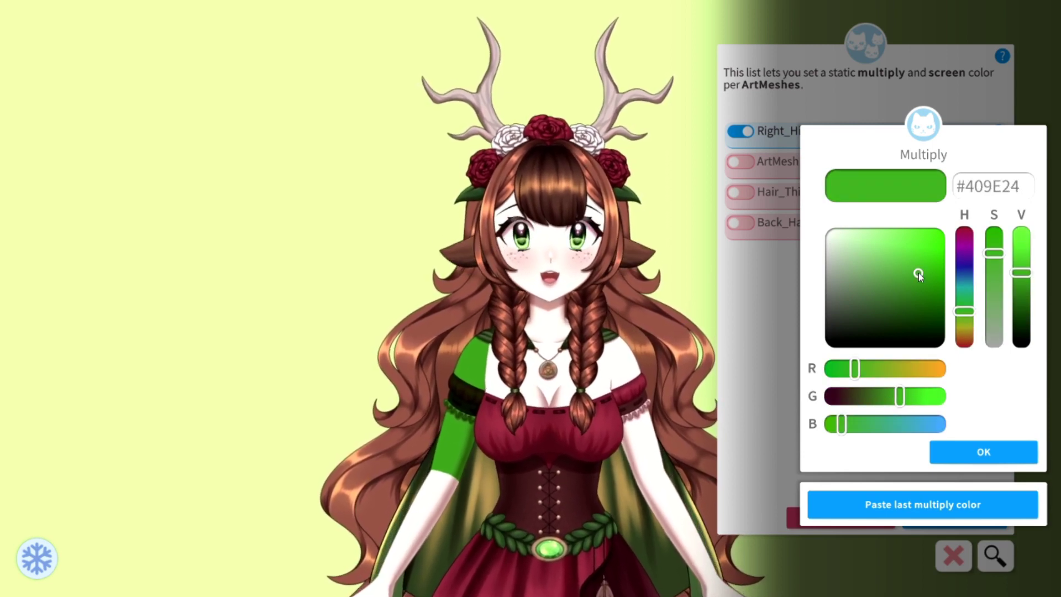
pyautogui.moveTo(919, 275); pyautogui.dragTo(888, 286)
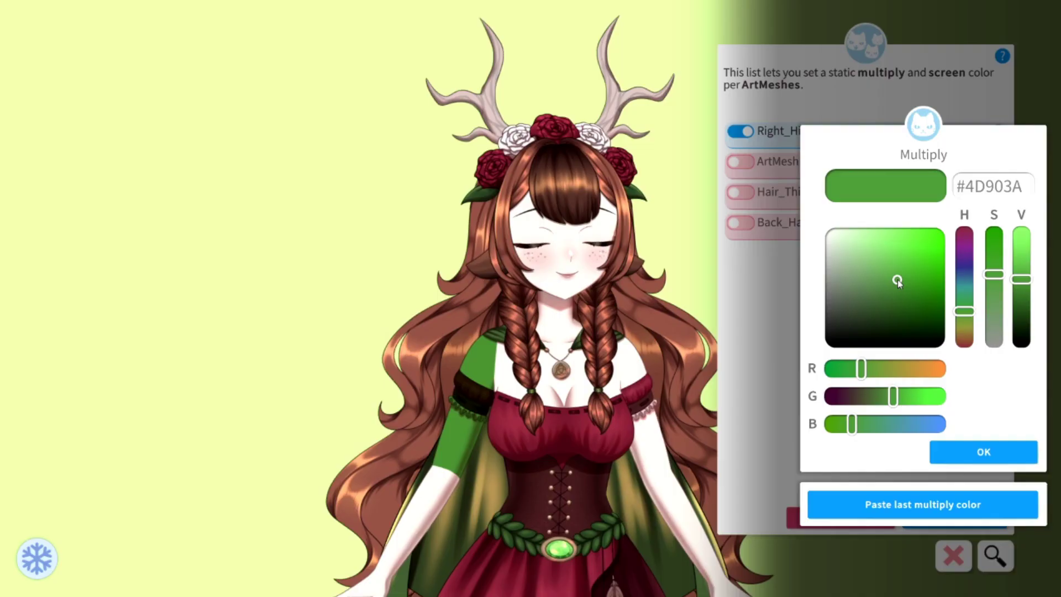
pyautogui.moveTo(898, 279); pyautogui.dragTo(876, 294)
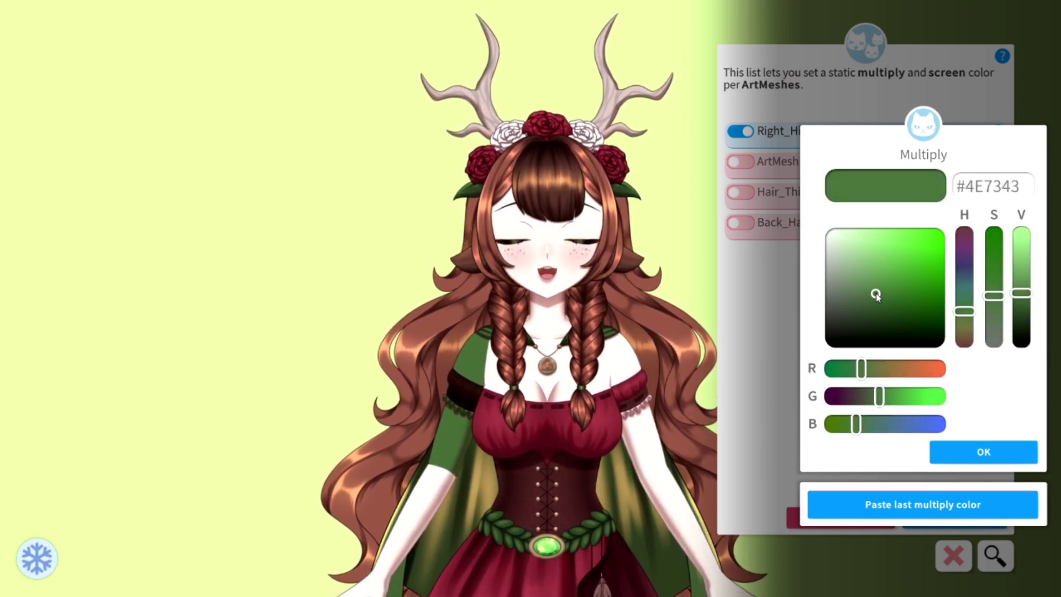
pyautogui.click(894, 270)
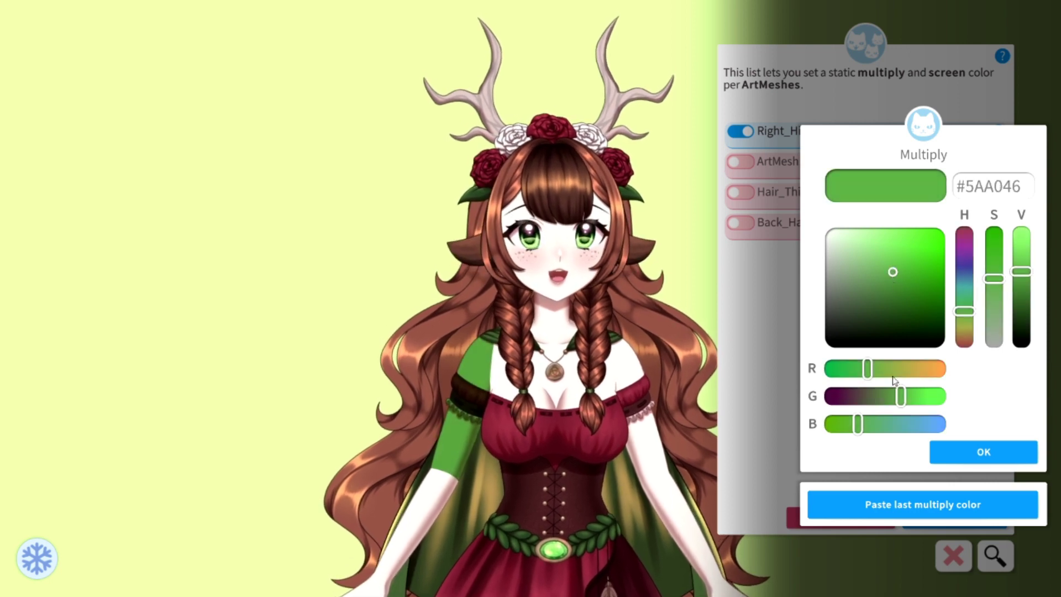
pyautogui.click(984, 452)
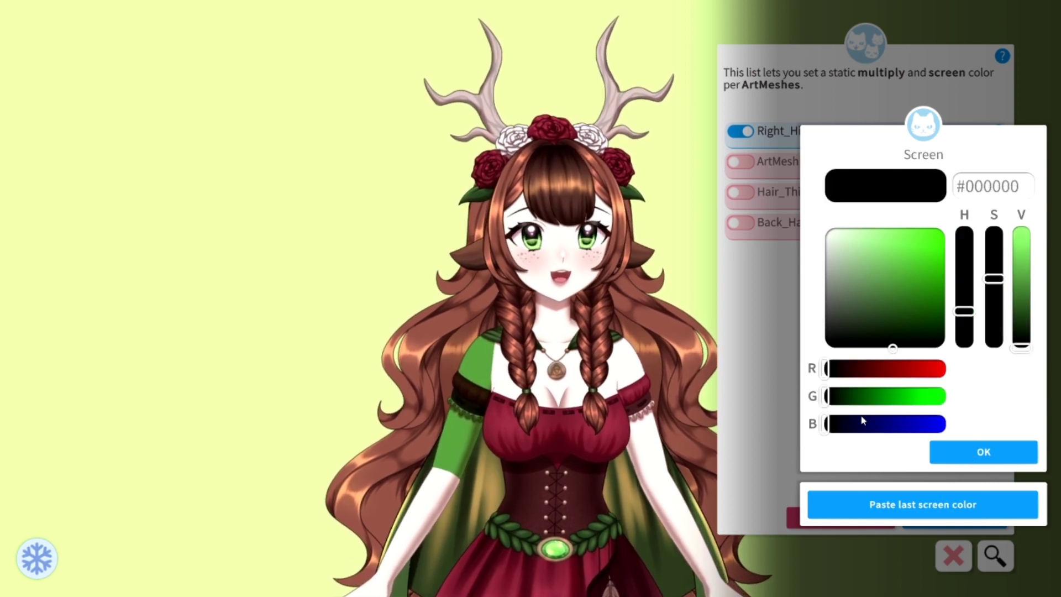
pyautogui.click(987, 457)
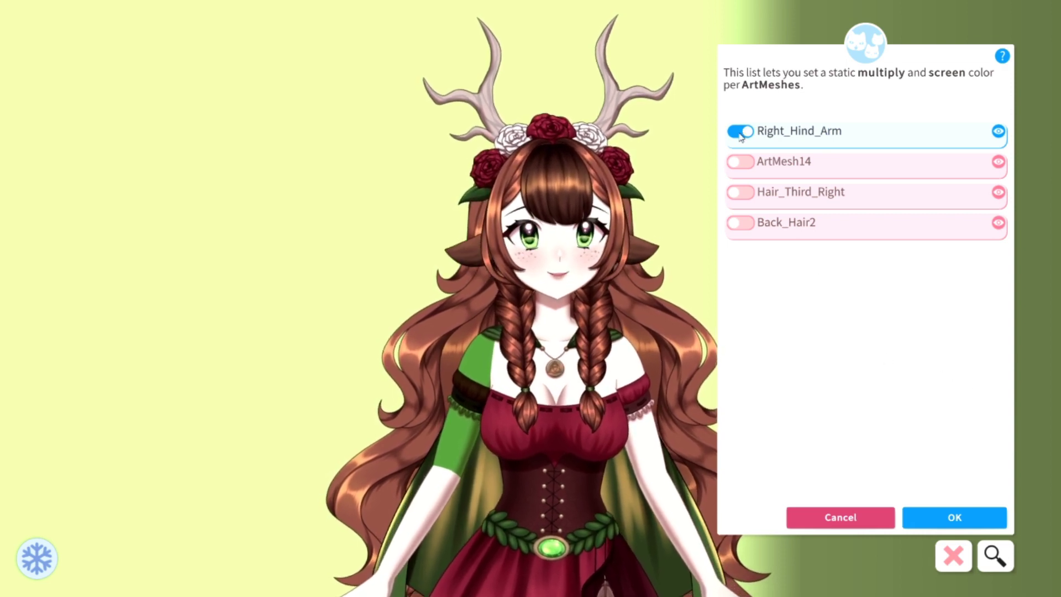
pyautogui.click(741, 132)
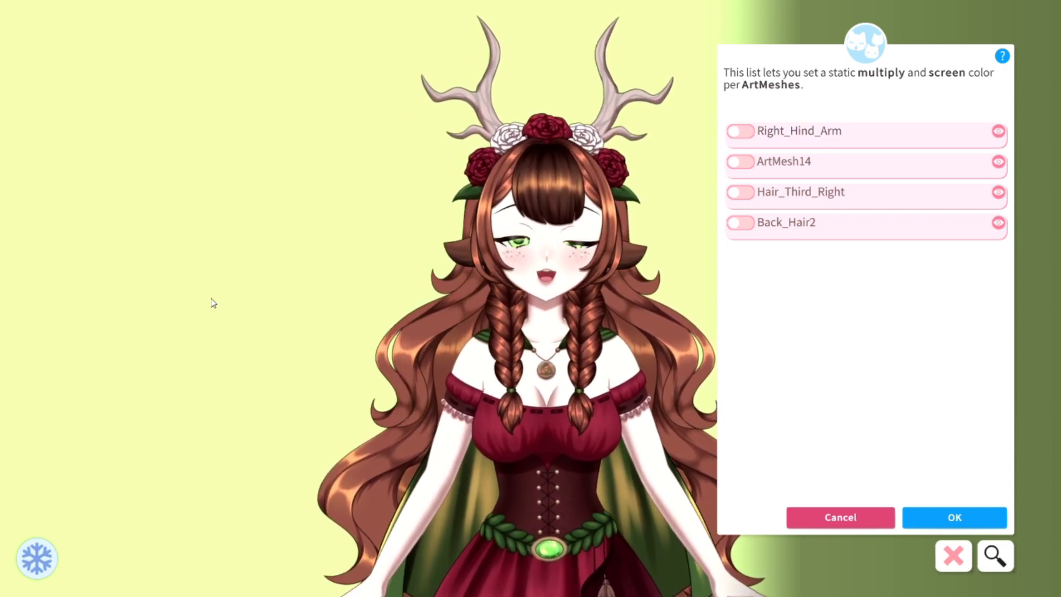
# - Enable a tint on the side hair's Back_Side_Left mesh with a pure white #FFFFFF multiply colour
pyautogui.click(649, 306)
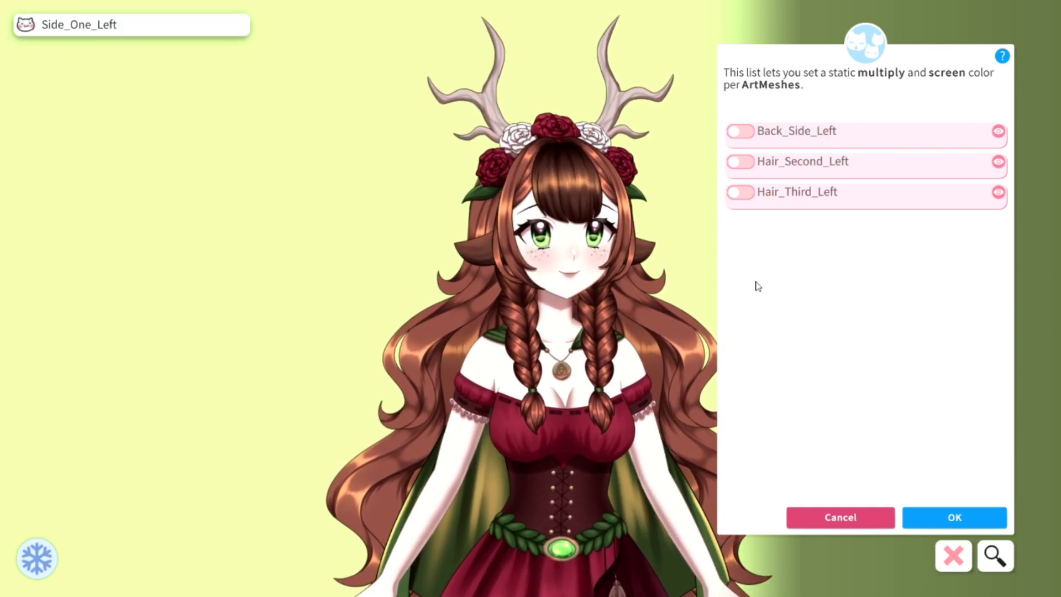
pyautogui.click(739, 132)
pyautogui.moveTo(878, 282); pyautogui.dragTo(774, 190)
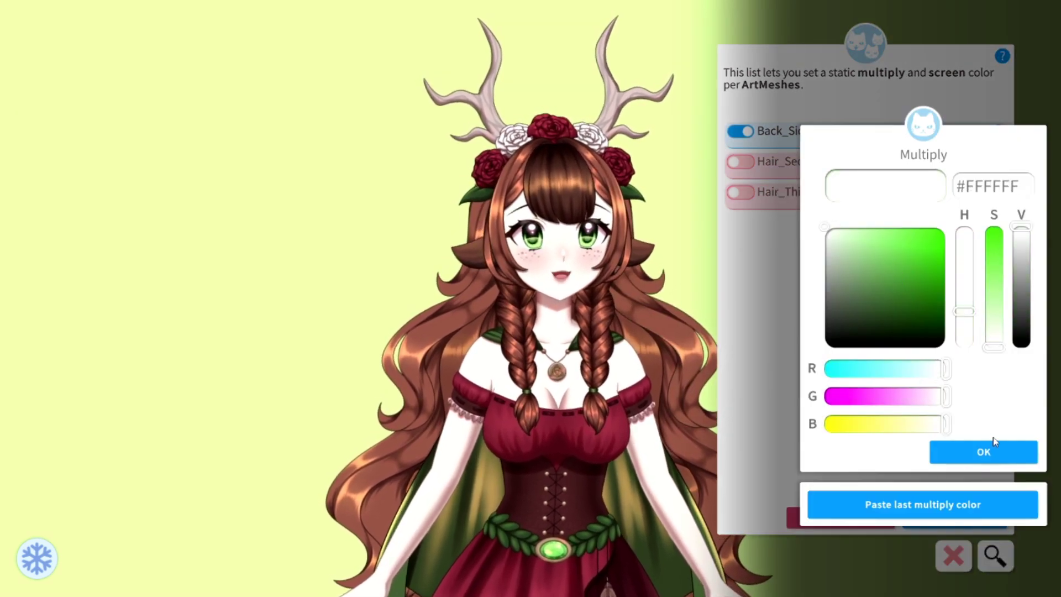
pyautogui.click(983, 452)
# - Set Back_Side_Left's screen colour to light grey #CCCCCC
pyautogui.click(884, 285)
pyautogui.moveTo(885, 284); pyautogui.dragTo(782, 221)
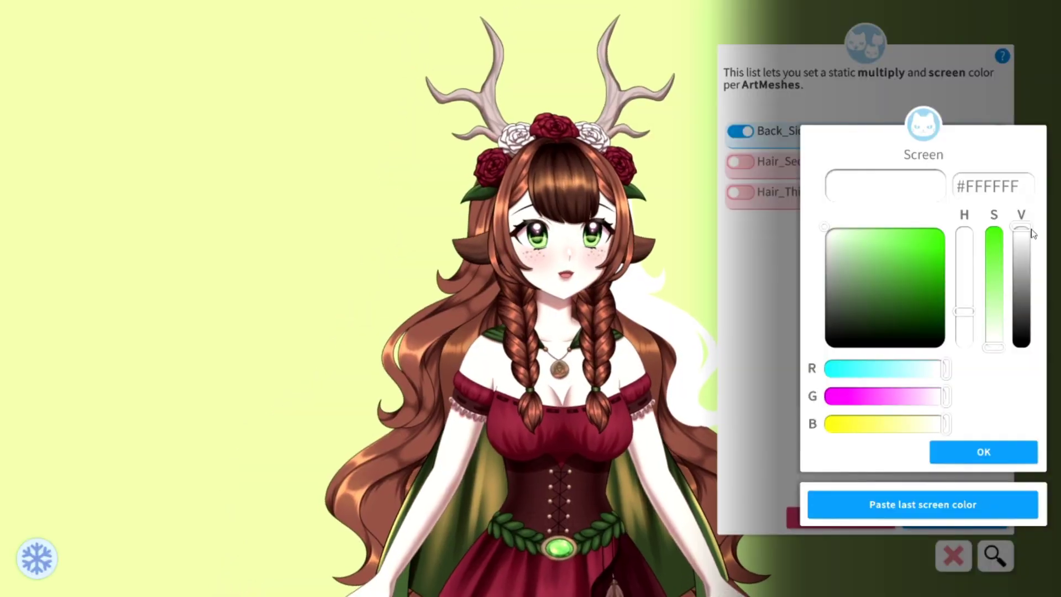
pyautogui.moveTo(1023, 242); pyautogui.dragTo(1020, 283)
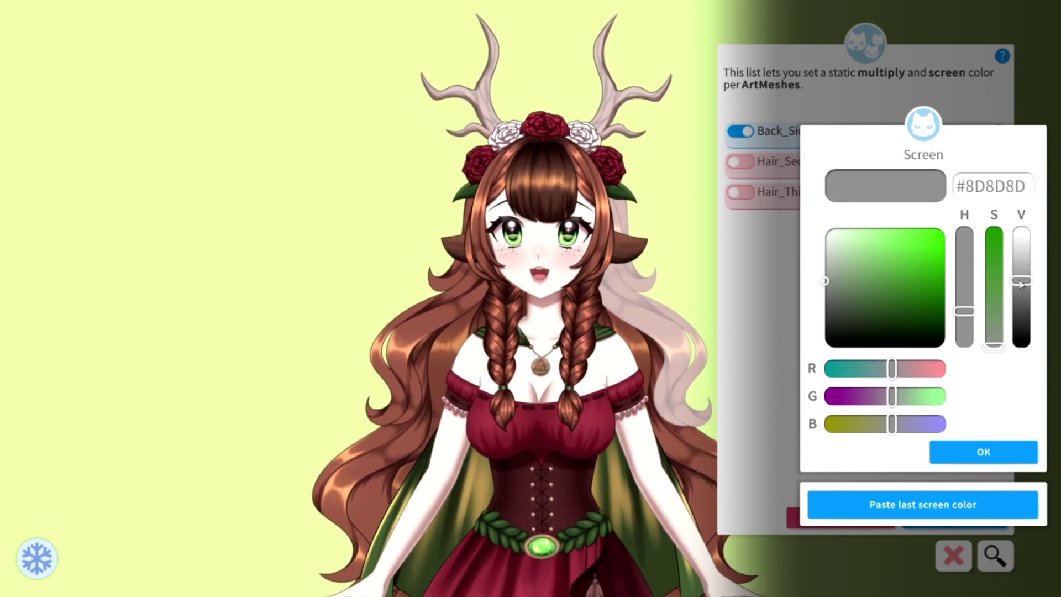
pyautogui.moveTo(1022, 280); pyautogui.dragTo(1022, 256)
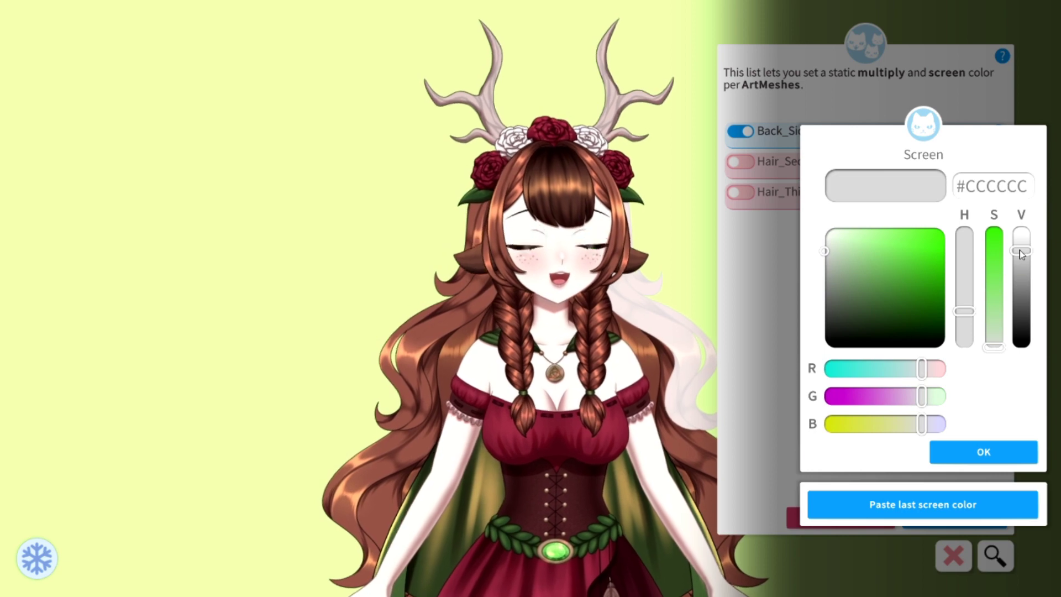
pyautogui.click(984, 452)
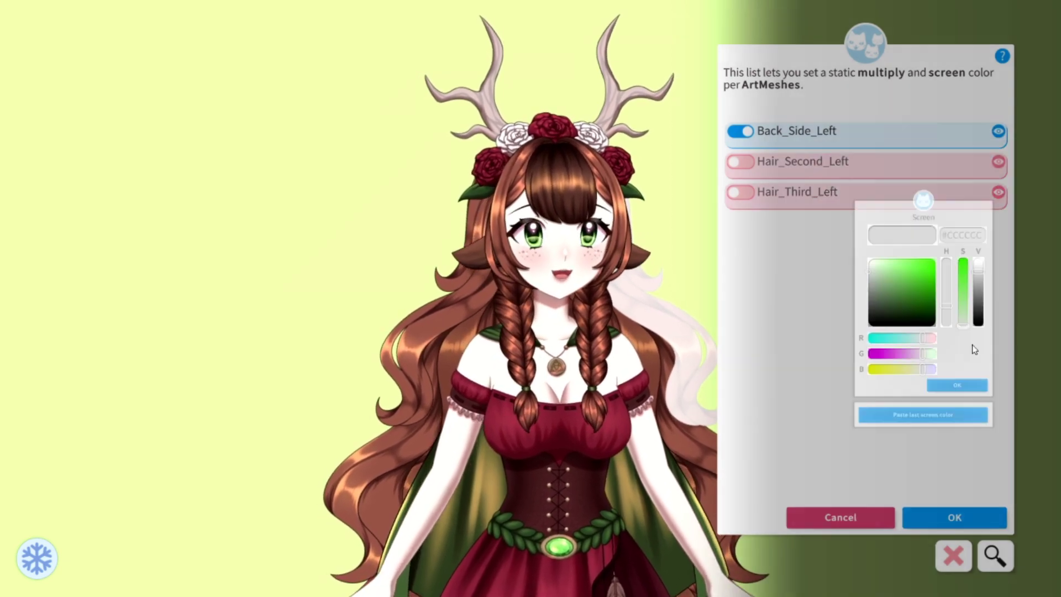
# - Switch off Back_Side_Left's tint so the hair returns to brown
pyautogui.click(745, 132)
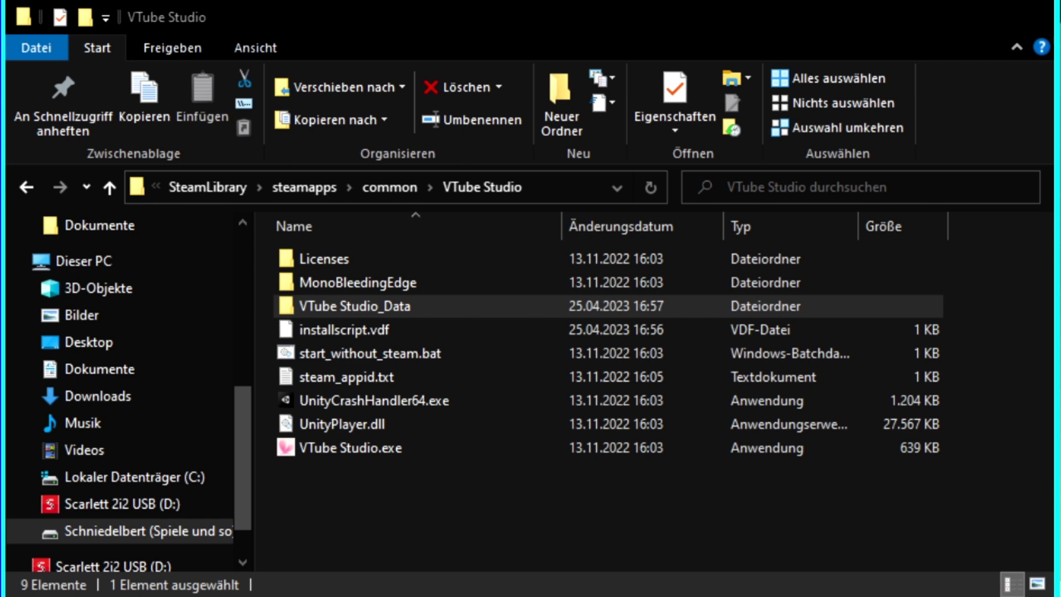
# - Navigate in File Explorer to VTube Studio_Data\StreamingAssets\Live2DModels
pyautogui.click(658, 33)
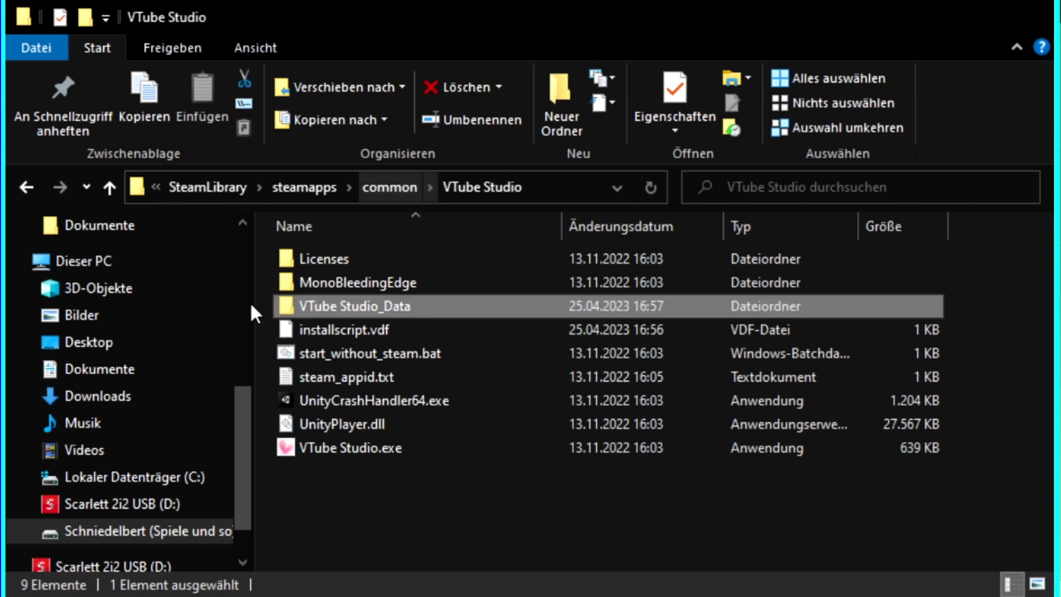
pyautogui.doubleClick(393, 300)
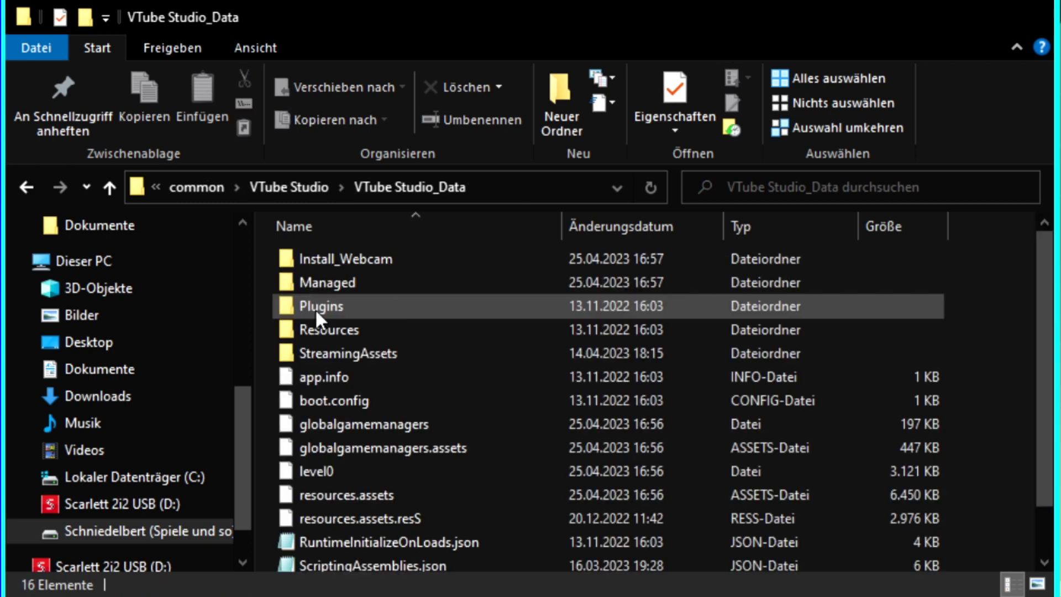
pyautogui.doubleClick(378, 351)
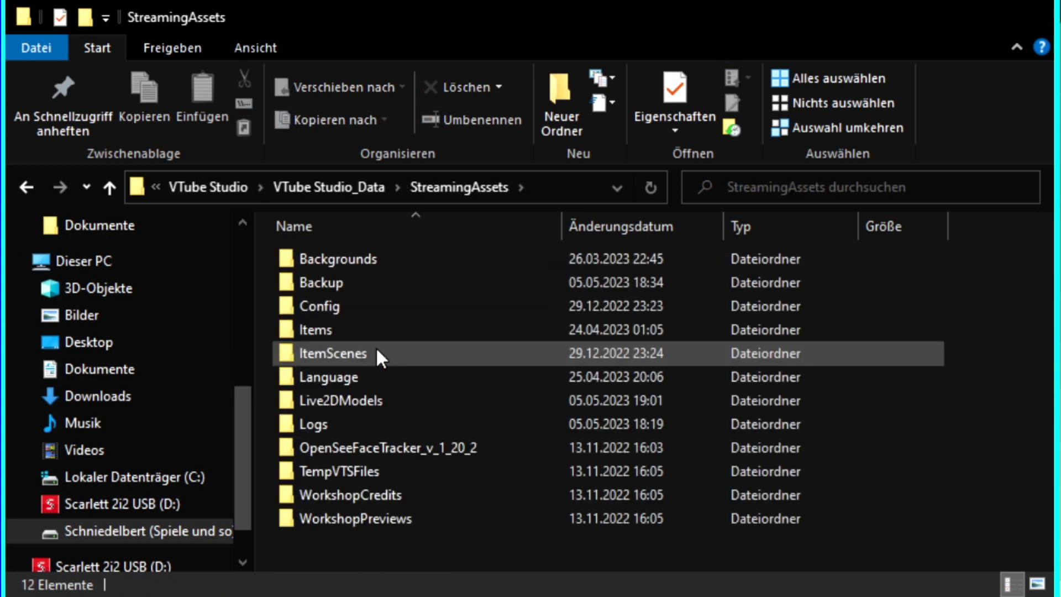
pyautogui.doubleClick(373, 400)
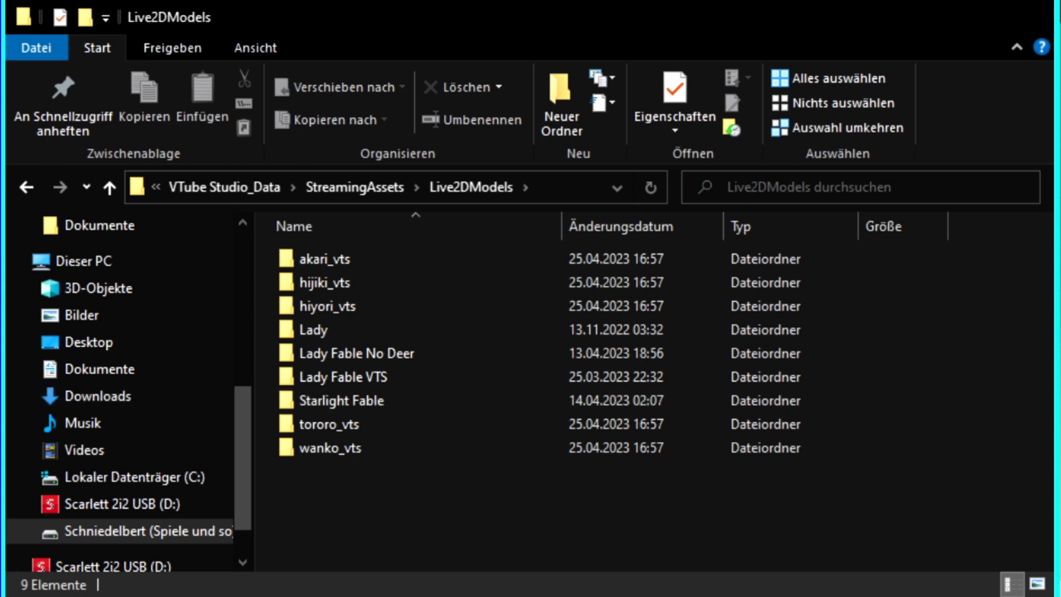
# - Duplicate the Lady Fable VTS folder as 'Lady Fable VTS - Kopie' and open its Lady Fable VT.4096 folder
pyautogui.click(356, 379)
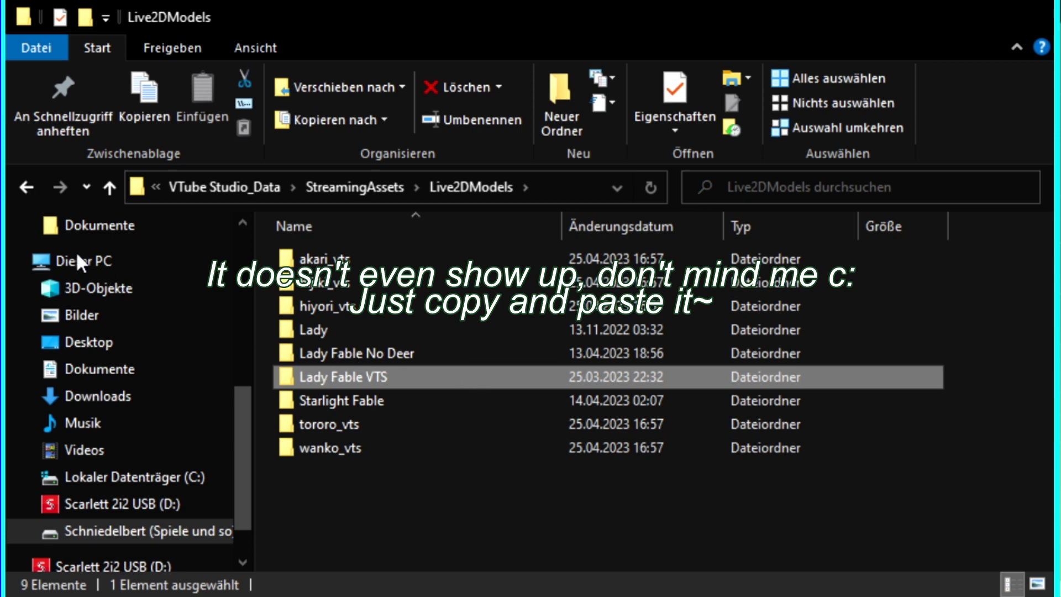
pyautogui.click(423, 522)
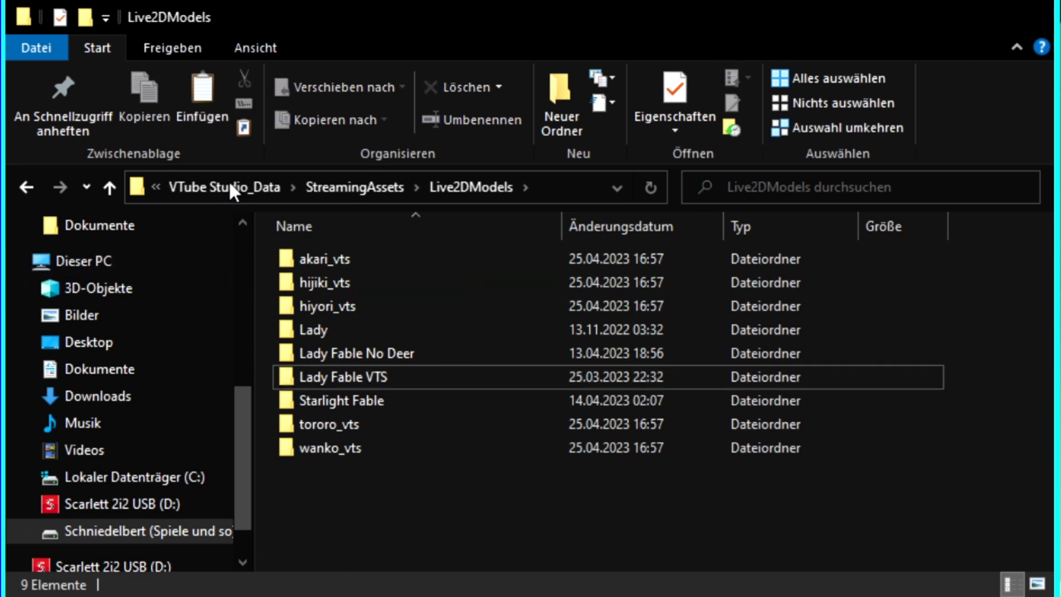
pyautogui.hotkey('ctrl', 'v')
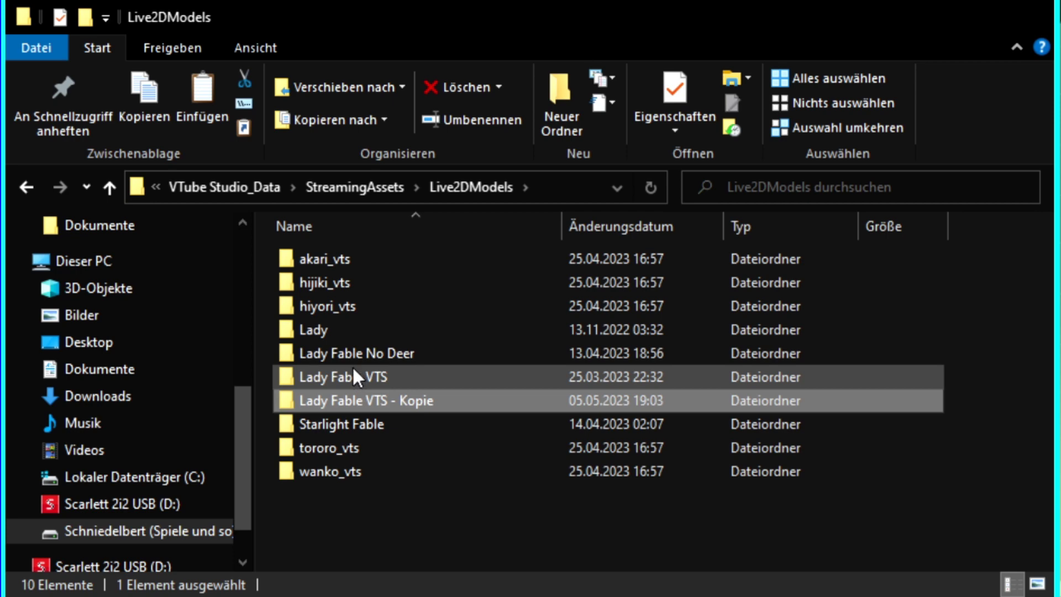
pyautogui.doubleClick(410, 400)
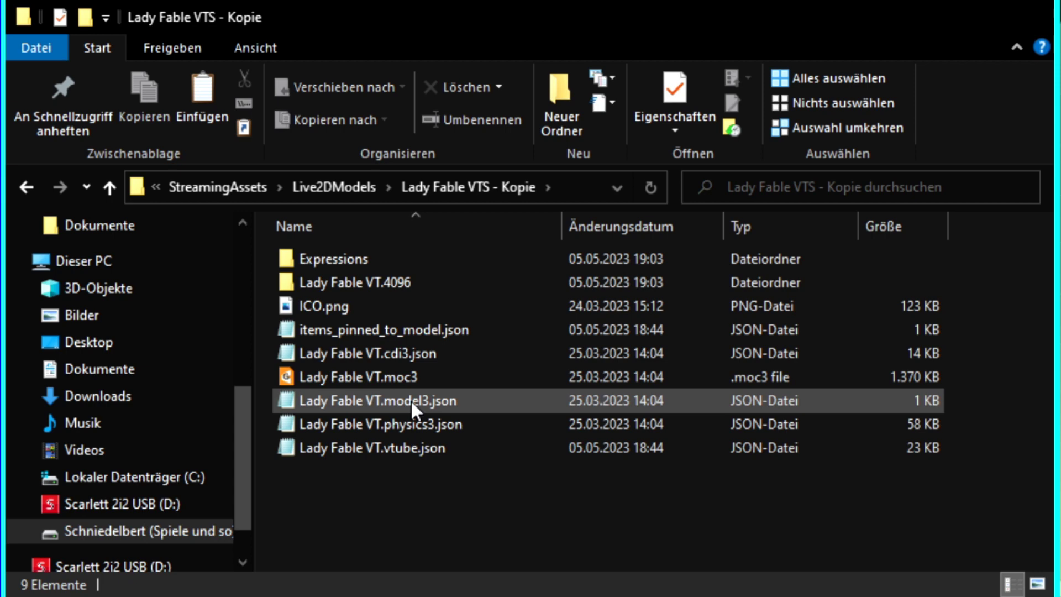
pyautogui.doubleClick(399, 283)
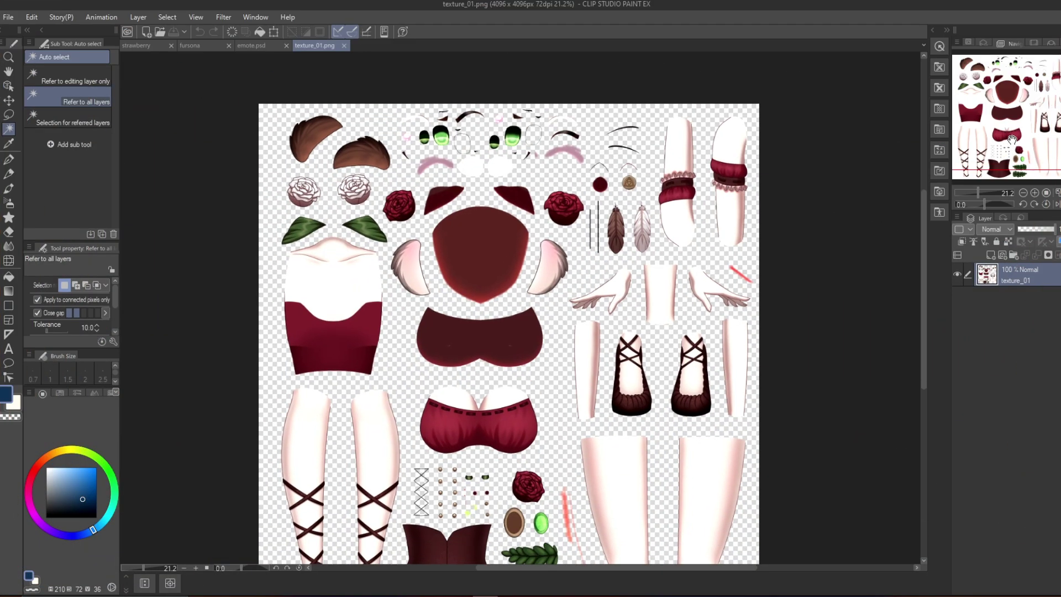
# - Zoom the Navigator to 50% on the leg garter bands of texture_01.png
pyautogui.moveTo(1007, 145); pyautogui.dragTo(998, 152)
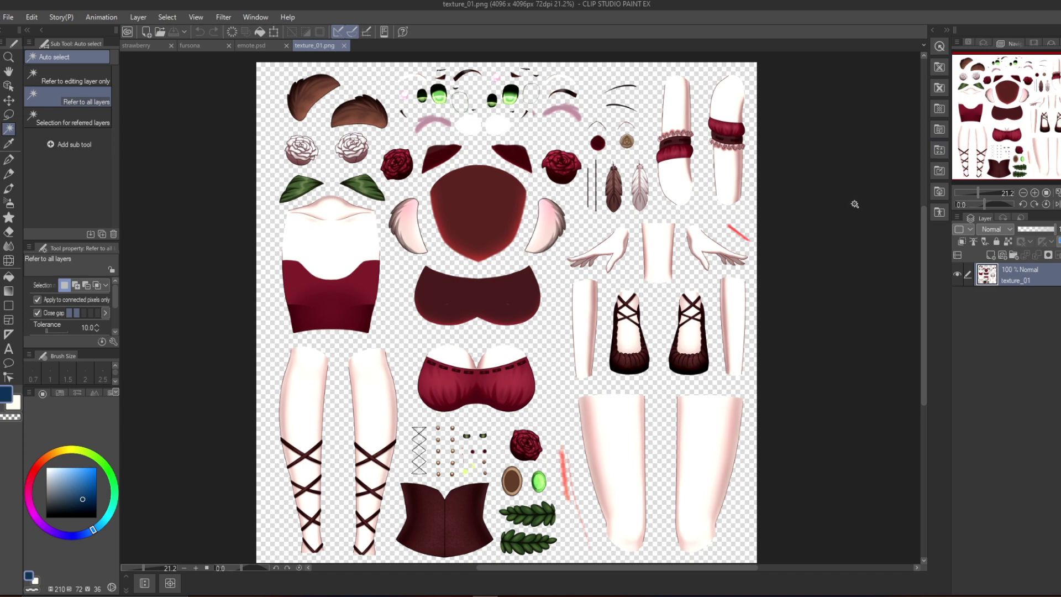
pyautogui.click(983, 194)
pyautogui.moveTo(1022, 121); pyautogui.dragTo(1024, 105)
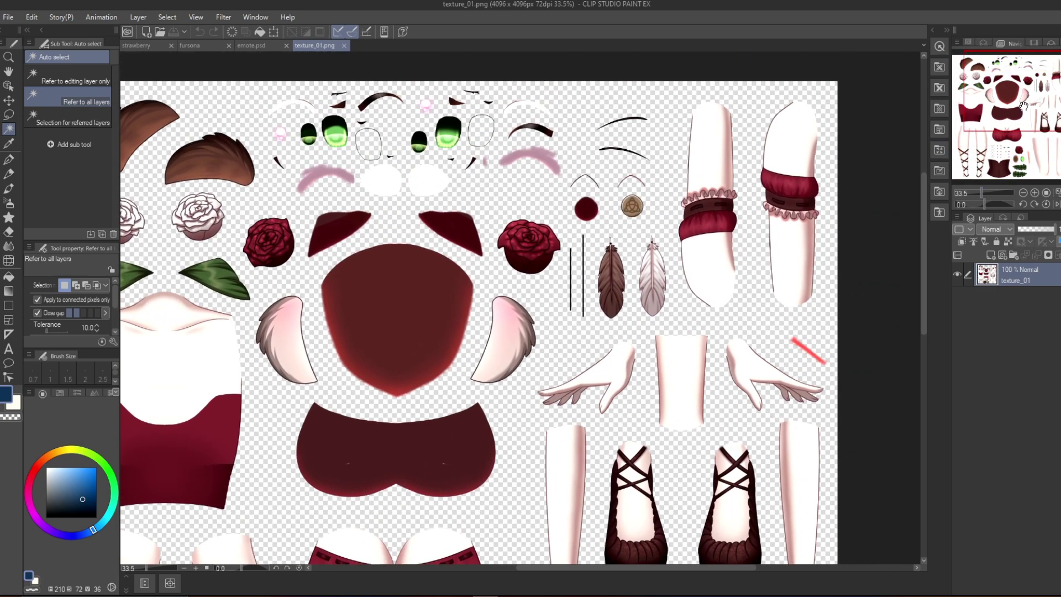
pyautogui.moveTo(981, 193); pyautogui.dragTo(984, 194)
pyautogui.moveTo(1013, 87); pyautogui.dragTo(1034, 78)
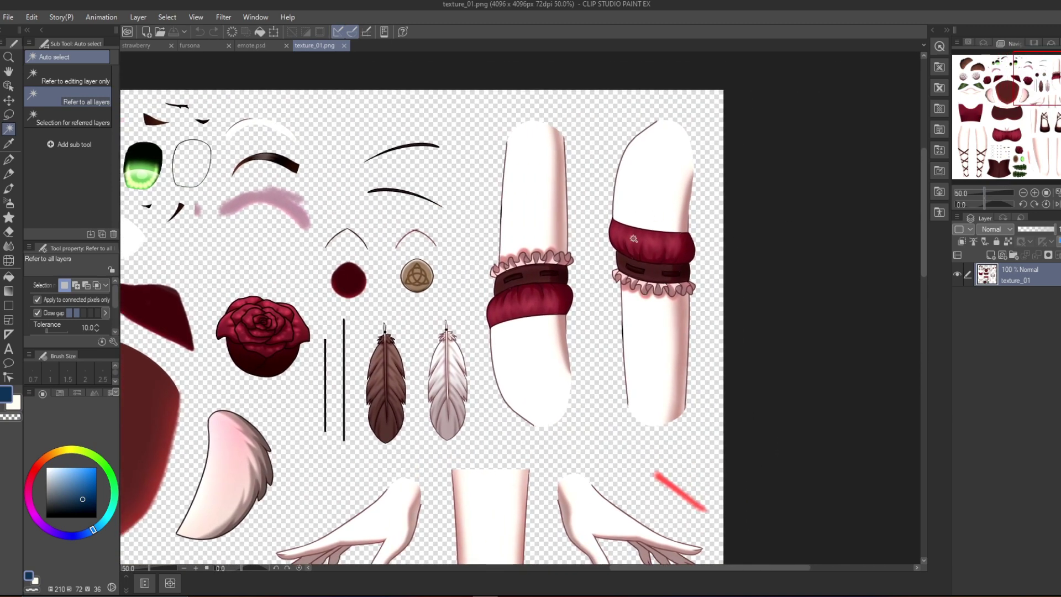
# - Auto-select the red garter band on the right leg, then switch to the Selection pen to refine it
pyautogui.click(680, 243)
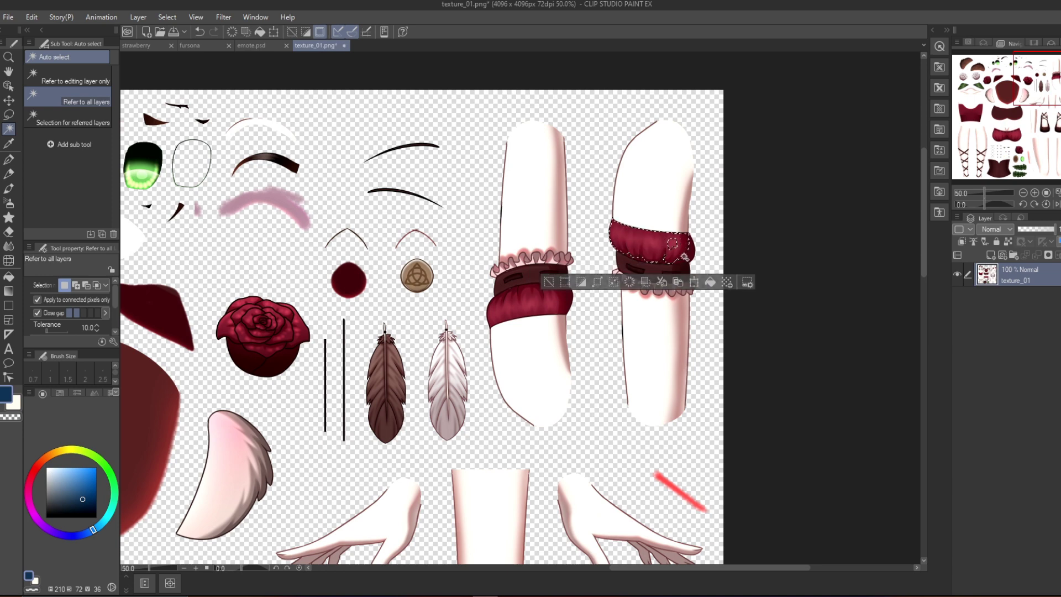
pyautogui.click(690, 255)
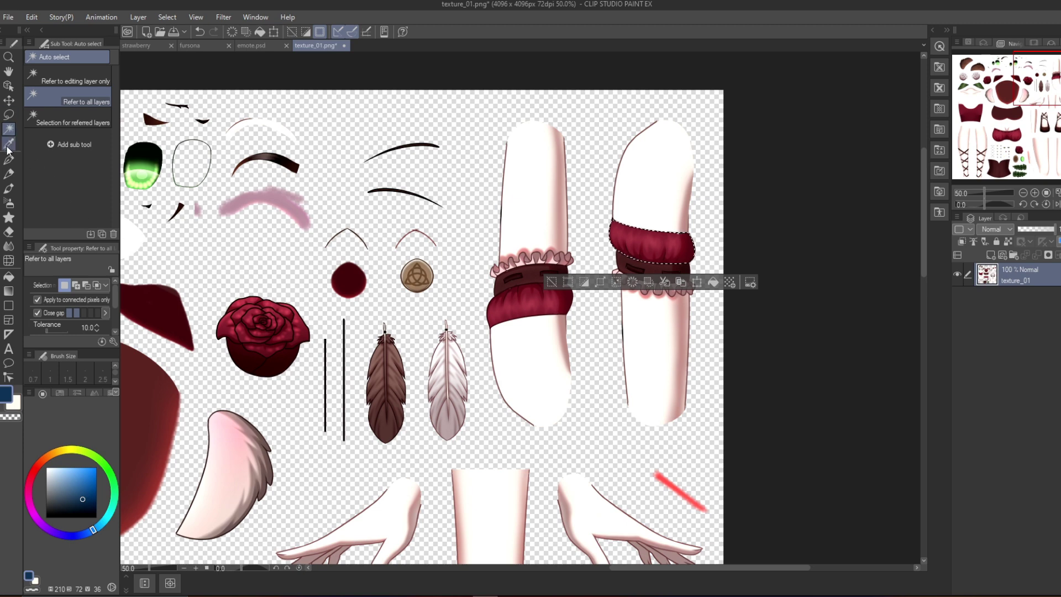
pyautogui.click(9, 115)
pyautogui.click(64, 168)
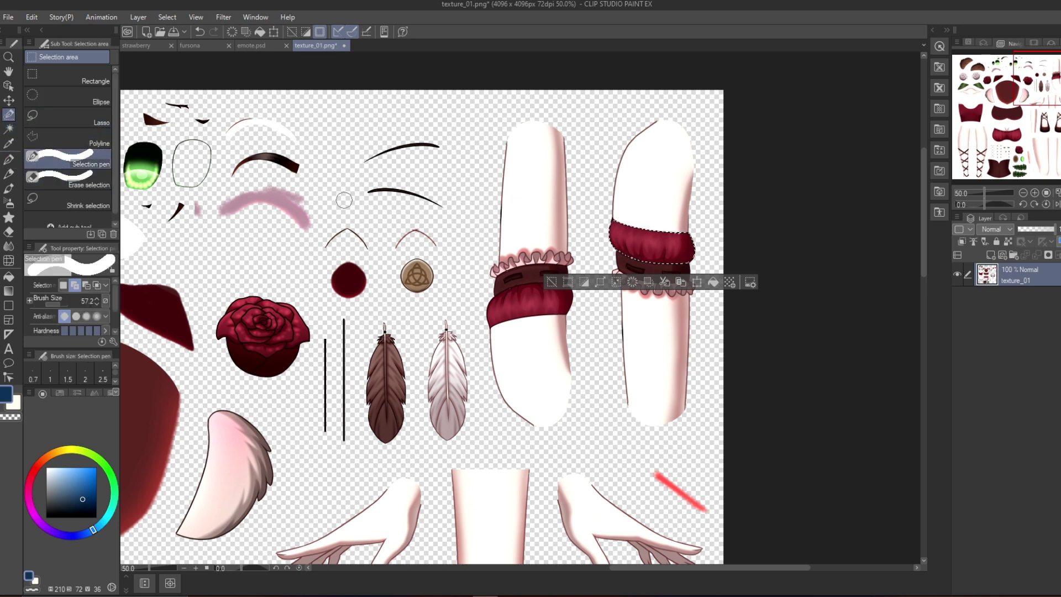
pyautogui.scroll(5, 659, 252)
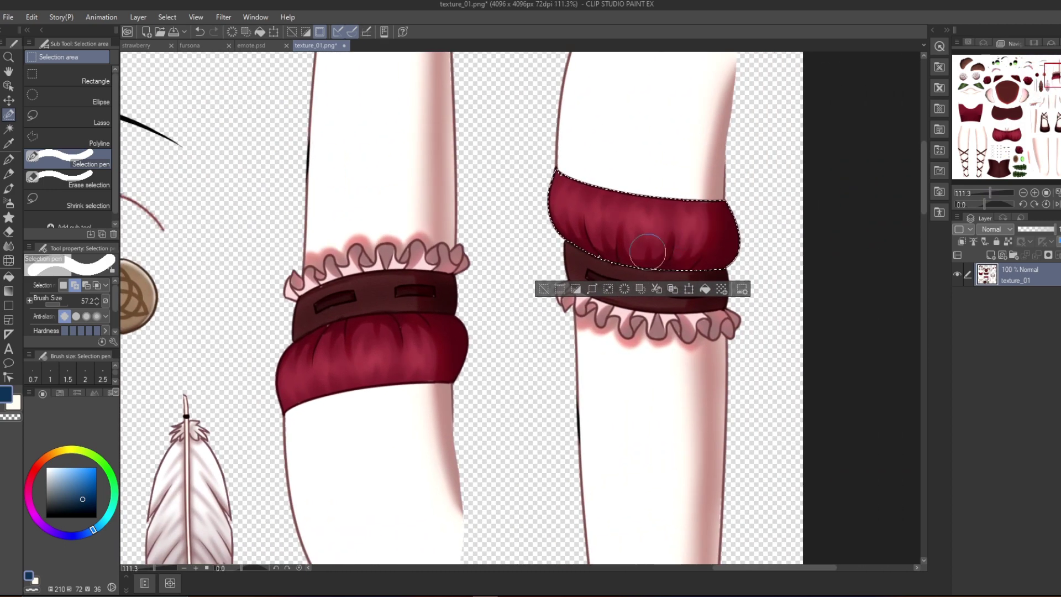
pyautogui.moveTo(966, 193); pyautogui.dragTo(984, 191)
pyautogui.moveTo(1000, 107)
pyautogui.mouseDown()
pyautogui.moveTo(972, 119)
pyautogui.moveTo(984, 111)
pyautogui.mouseUp()
# - Recolour the selected band purple with Hue -81, Saturation 17 and Luminosity -7
pyautogui.click(31, 17)
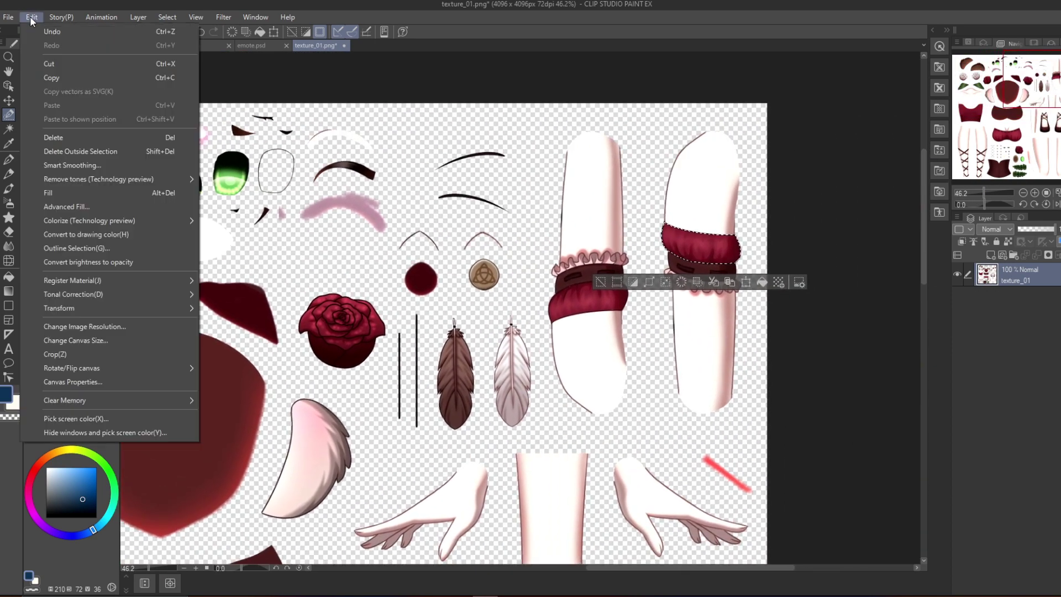
pyautogui.moveTo(141, 295)
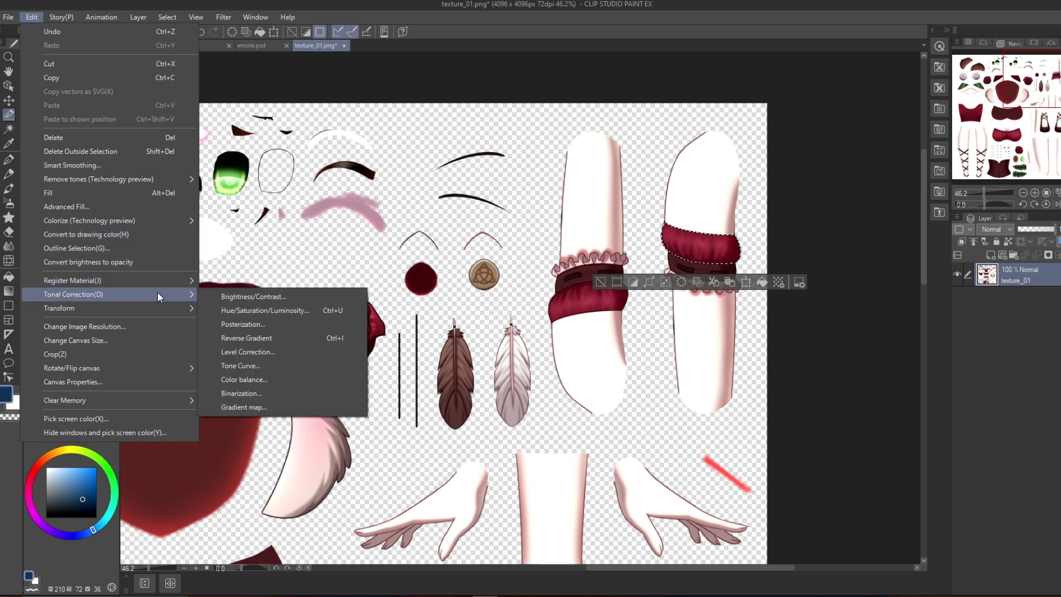
pyautogui.click(260, 307)
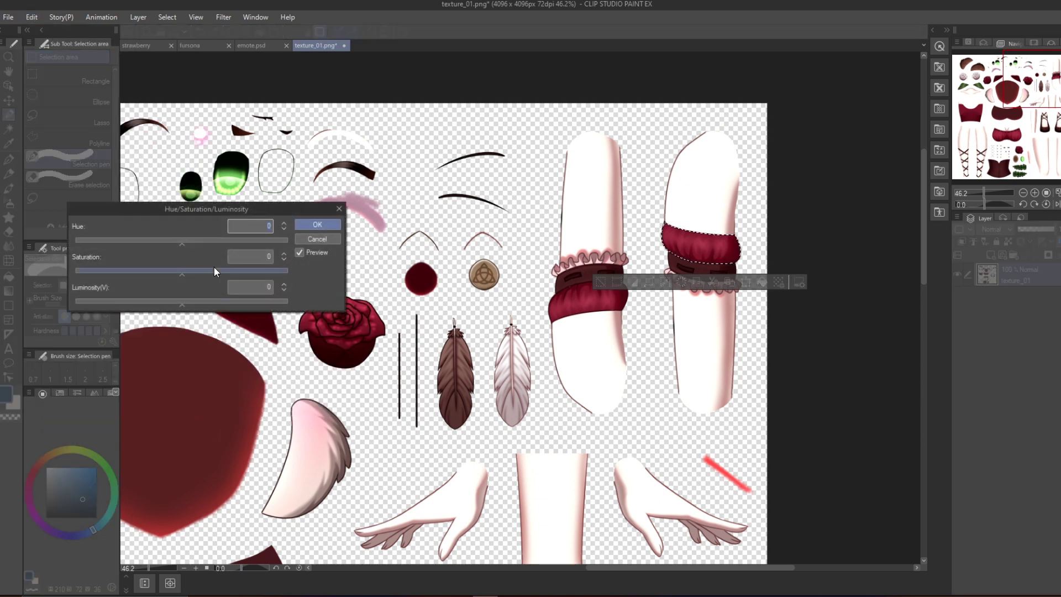
pyautogui.moveTo(194, 242); pyautogui.dragTo(153, 250)
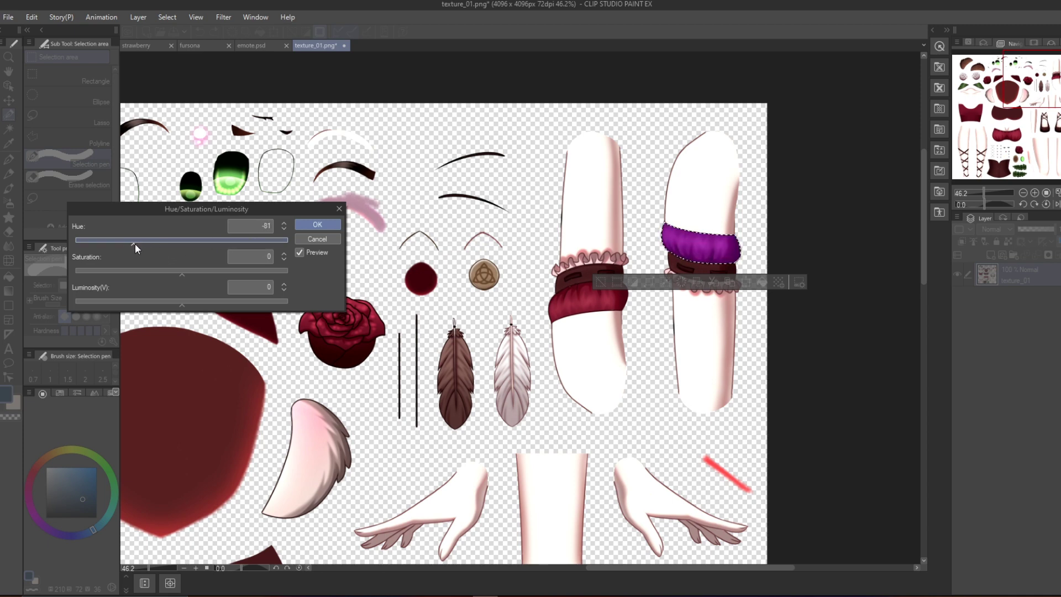
pyautogui.click(194, 273)
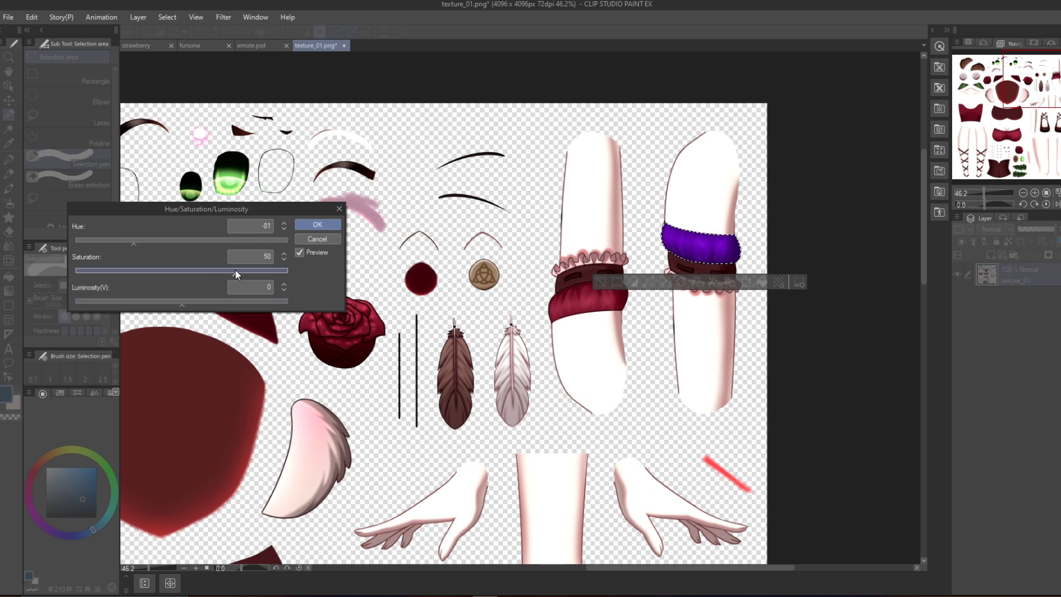
pyautogui.moveTo(210, 272); pyautogui.dragTo(201, 278)
pyautogui.click(222, 301)
pyautogui.moveTo(142, 301); pyautogui.dragTo(176, 304)
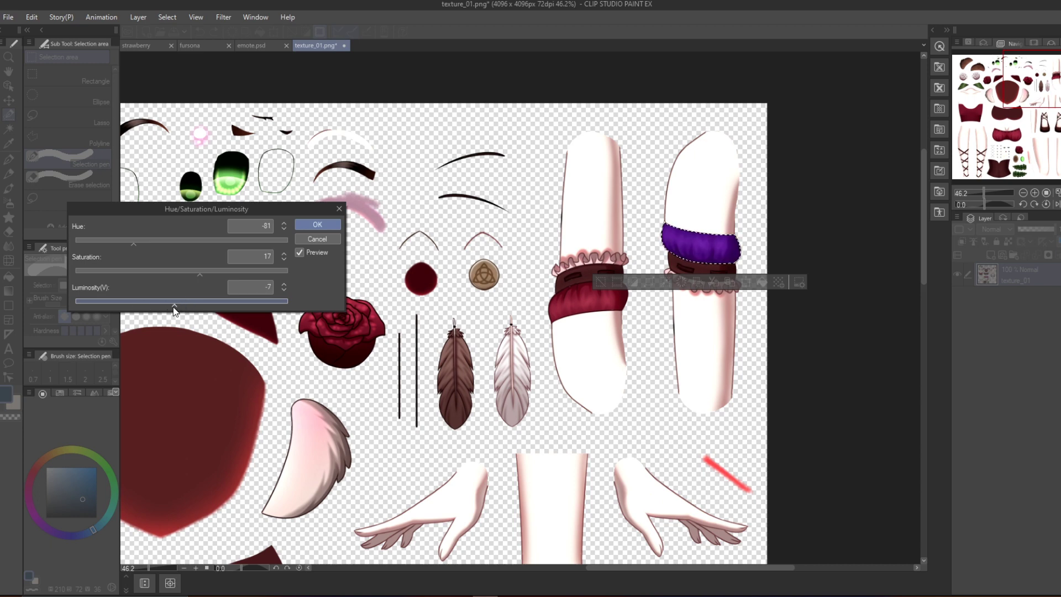
pyautogui.click(313, 225)
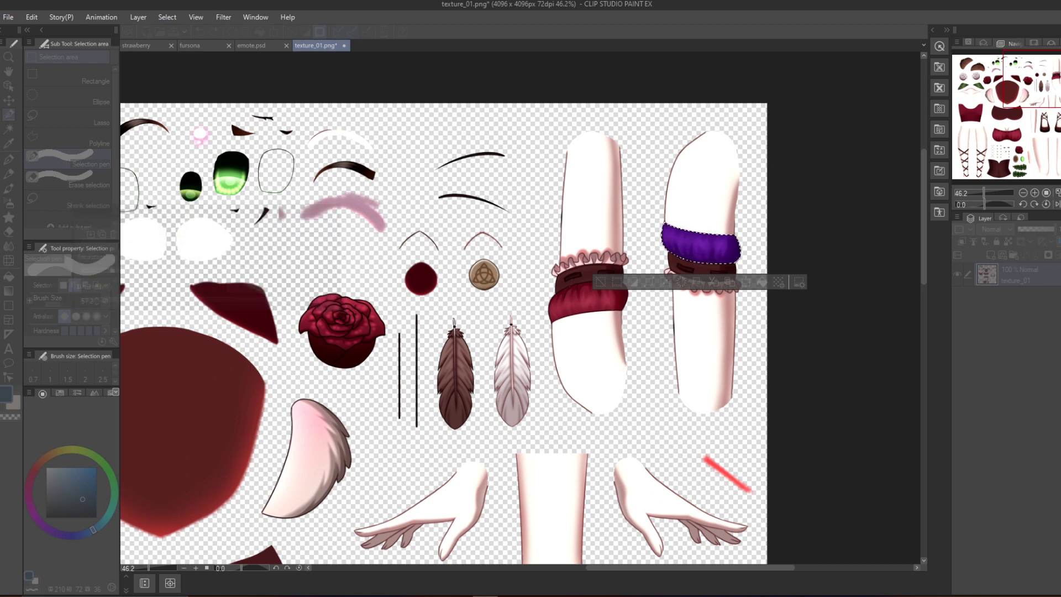
pyautogui.click(161, 18)
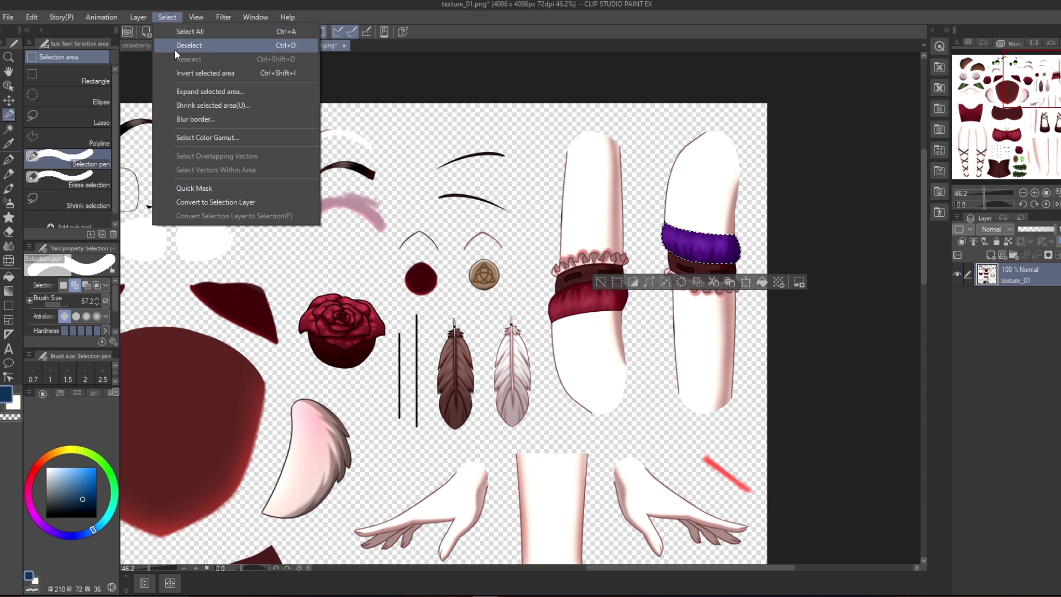
# - Clear the band selection and zoom in on the pair of green leaves
pyautogui.click(176, 48)
pyautogui.moveTo(984, 193); pyautogui.dragTo(980, 190)
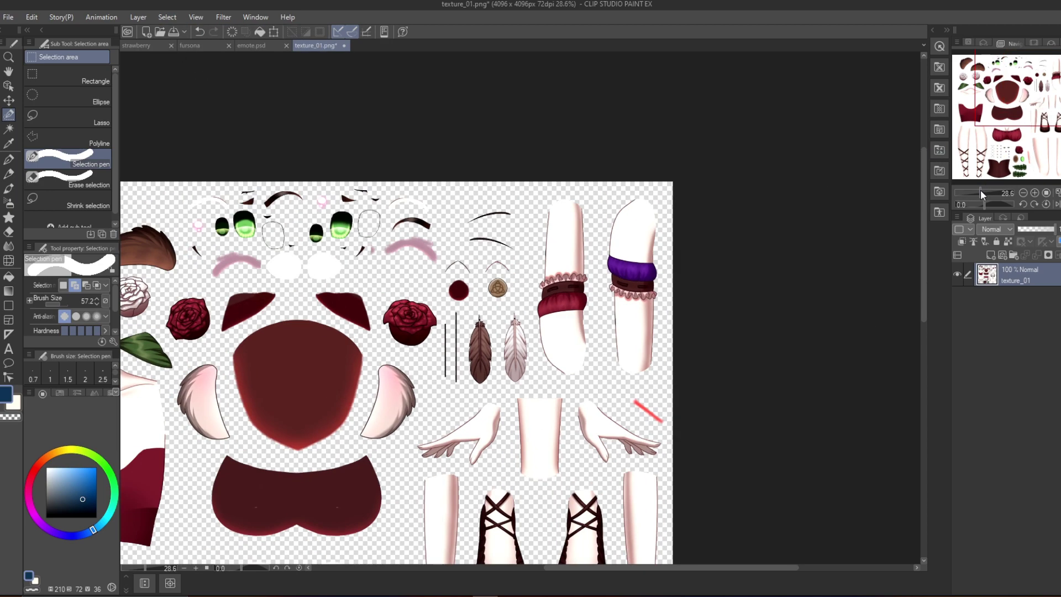
pyautogui.moveTo(1012, 121); pyautogui.dragTo(984, 193)
pyautogui.moveTo(1004, 79); pyautogui.dragTo(979, 84)
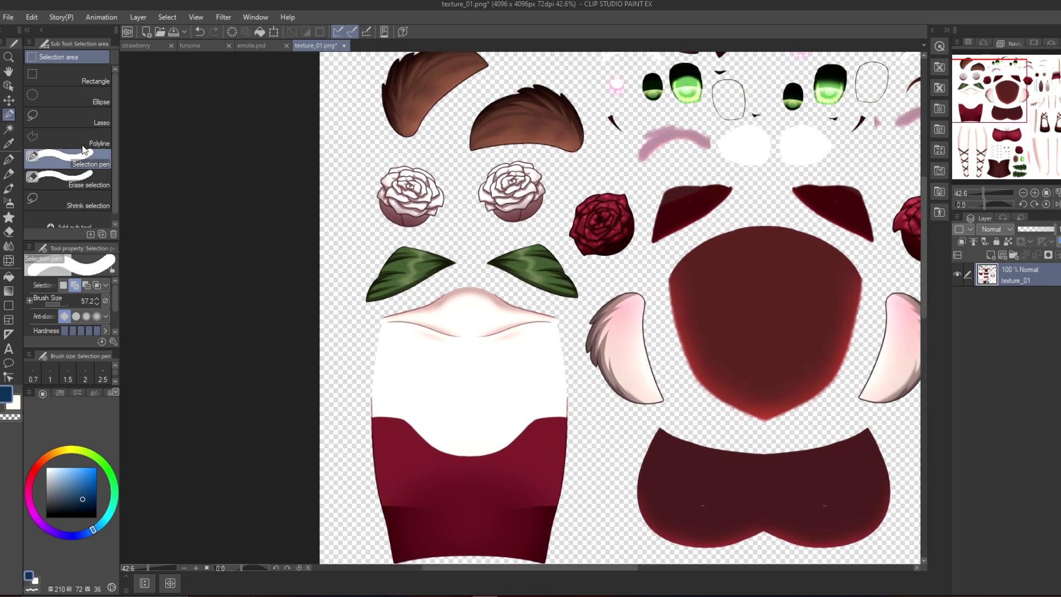
# - Draw a freehand lasso selection enclosing both green leaves
pyautogui.click(66, 116)
pyautogui.moveTo(446, 239)
pyautogui.mouseDown()
pyautogui.moveTo(346, 281)
pyautogui.moveTo(413, 293)
pyautogui.mouseUp()
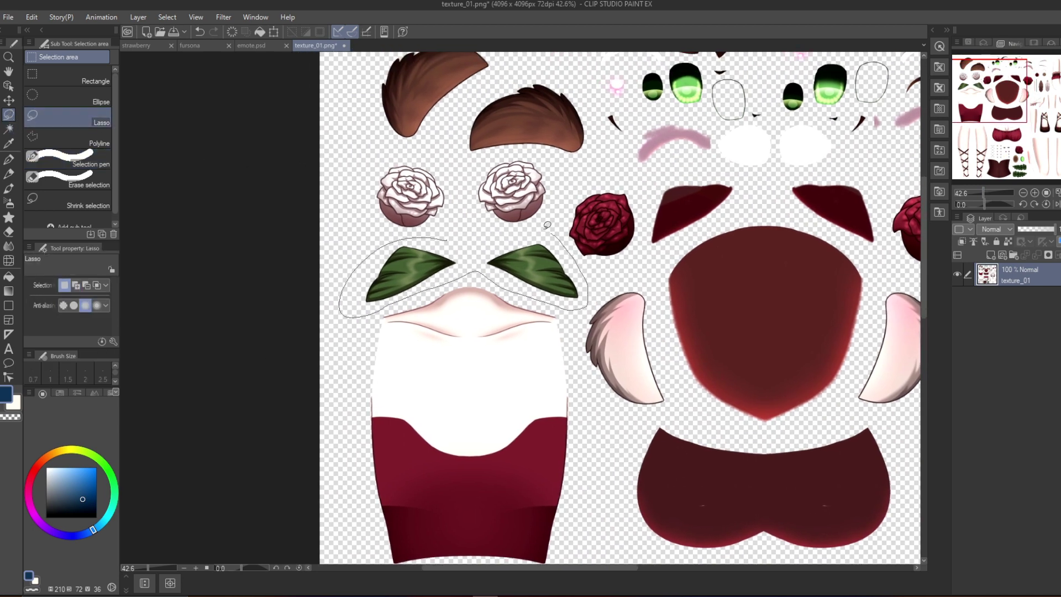
pyautogui.moveTo(553, 229); pyautogui.dragTo(547, 228)
pyautogui.click(32, 17)
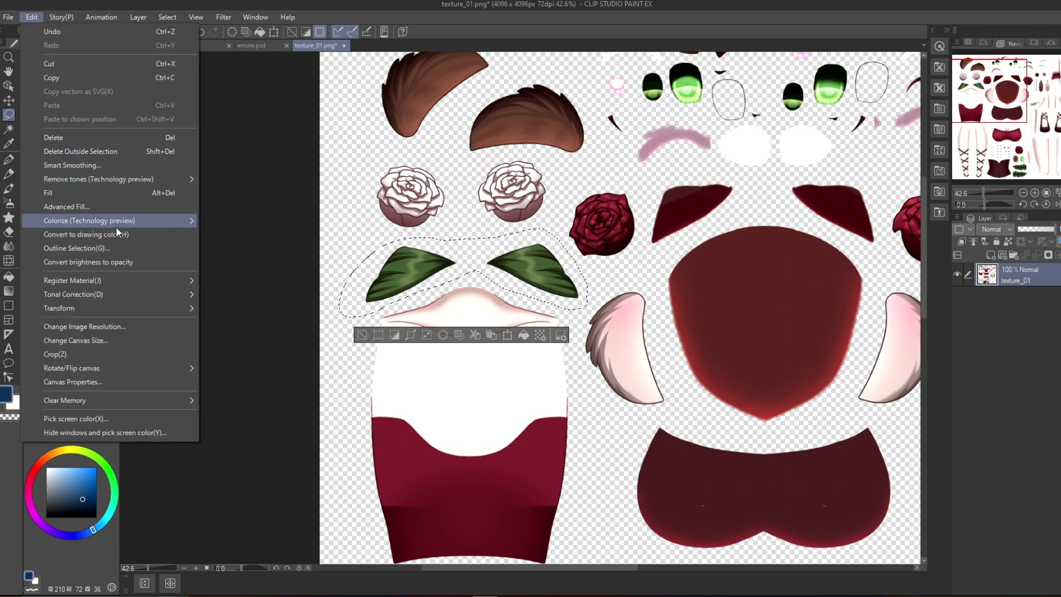
# - Drop the leaves' saturation to minimum with Hue/Saturation/Luminosity, turning them grey
pyautogui.moveTo(111, 294)
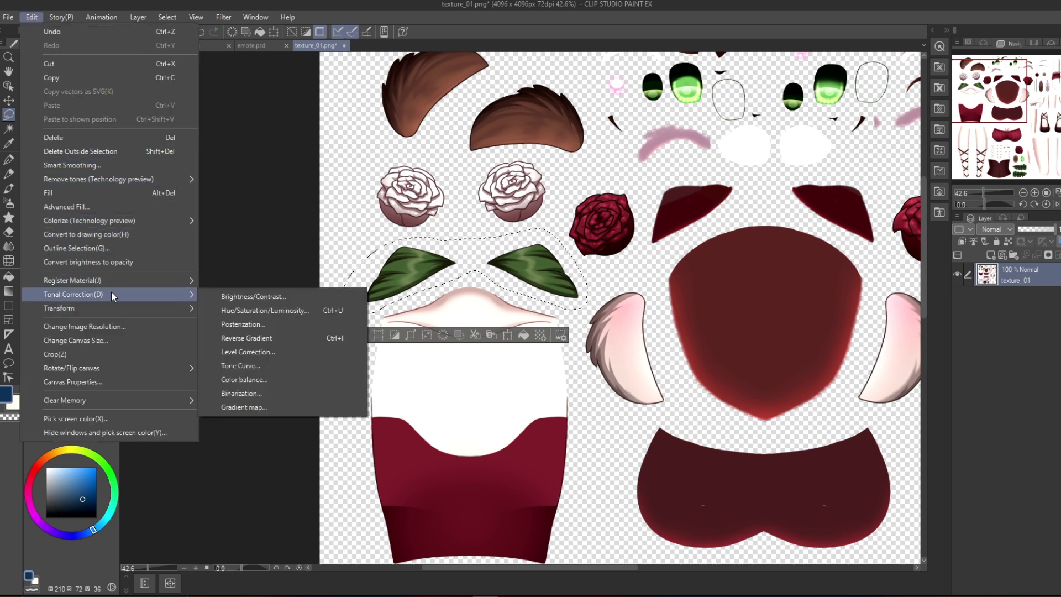
pyautogui.click(265, 310)
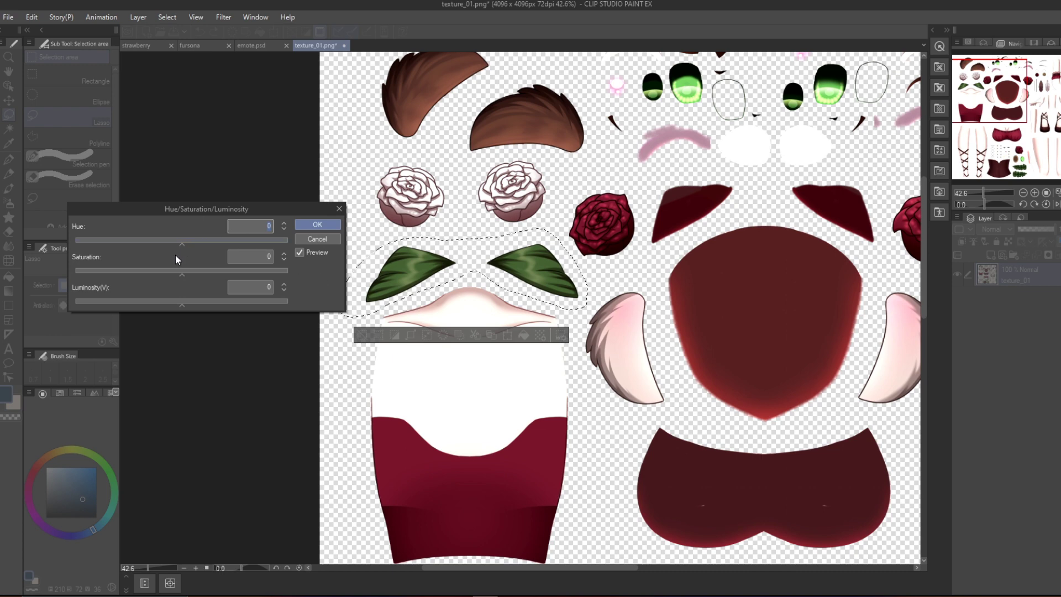
pyautogui.moveTo(179, 273); pyautogui.dragTo(18, 296)
pyautogui.click(317, 225)
# - Set the leaves' Brightness to 94 and Contrast to 48 for a pale silver look
pyautogui.click(33, 18)
pyautogui.moveTo(136, 297)
pyautogui.click(253, 296)
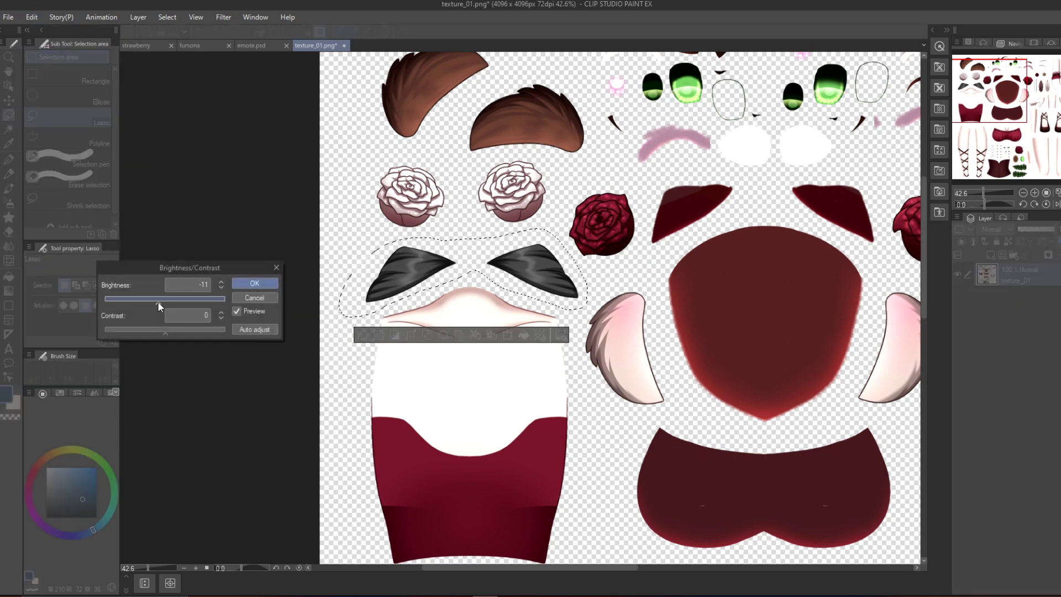
pyautogui.moveTo(161, 301); pyautogui.dragTo(124, 302)
pyautogui.moveTo(202, 302); pyautogui.dragTo(217, 299)
pyautogui.moveTo(180, 331); pyautogui.dragTo(222, 302)
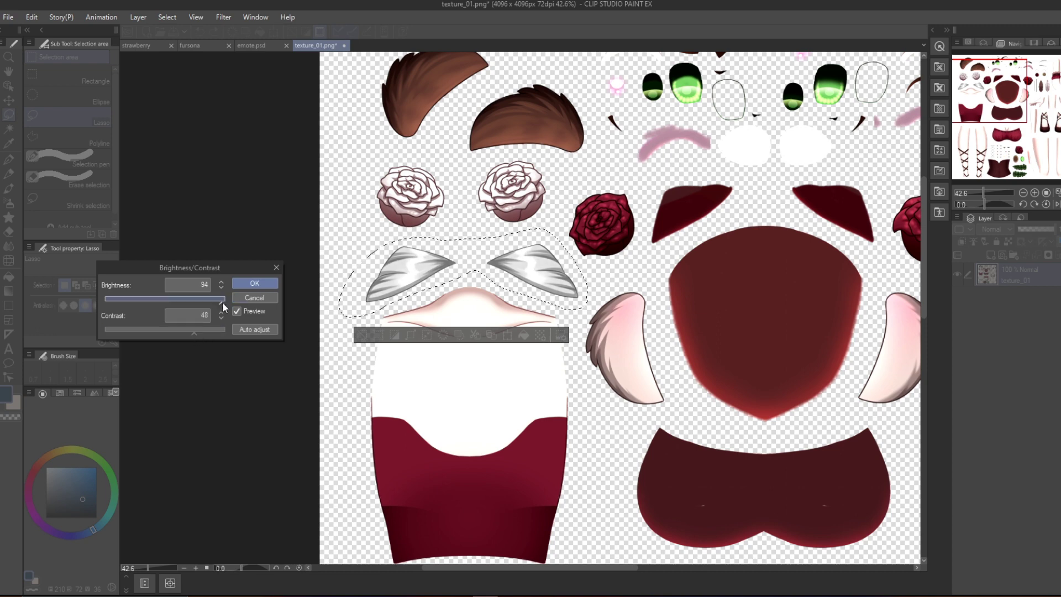